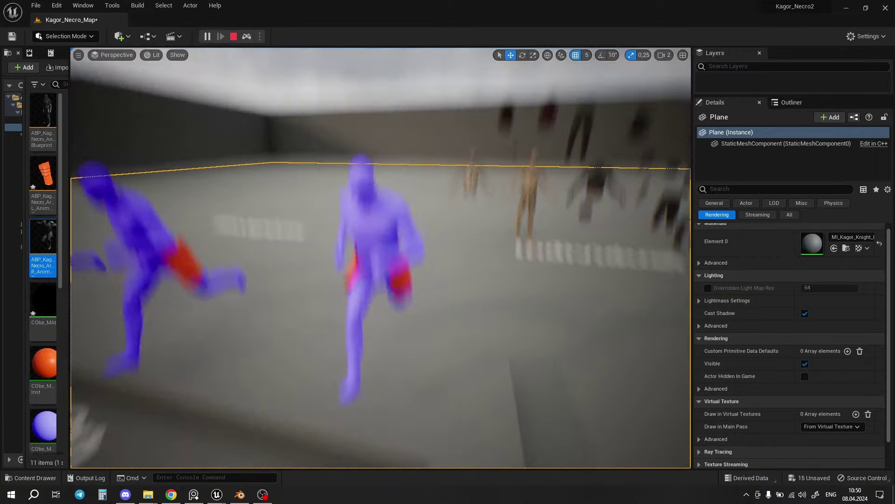
# During the Kagor_Necro demo play test, select the sky sphere and the right orange armor piece
pyautogui.click(318, 122)
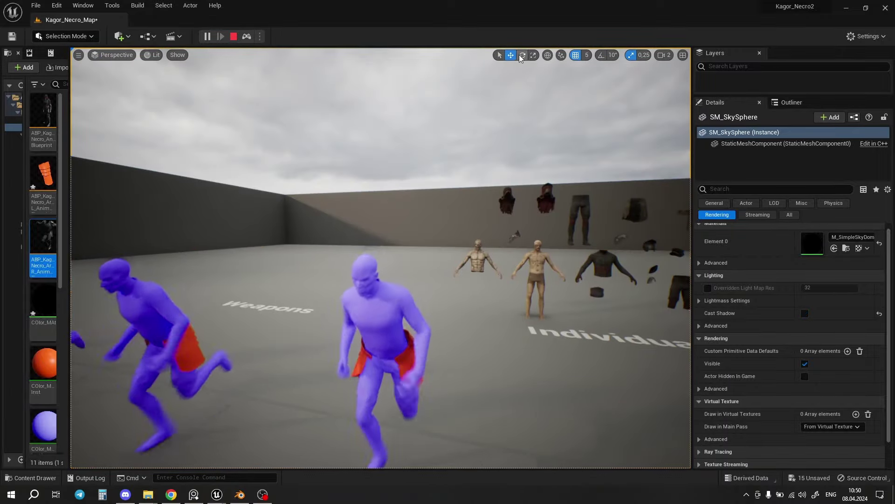
pyautogui.click(499, 54)
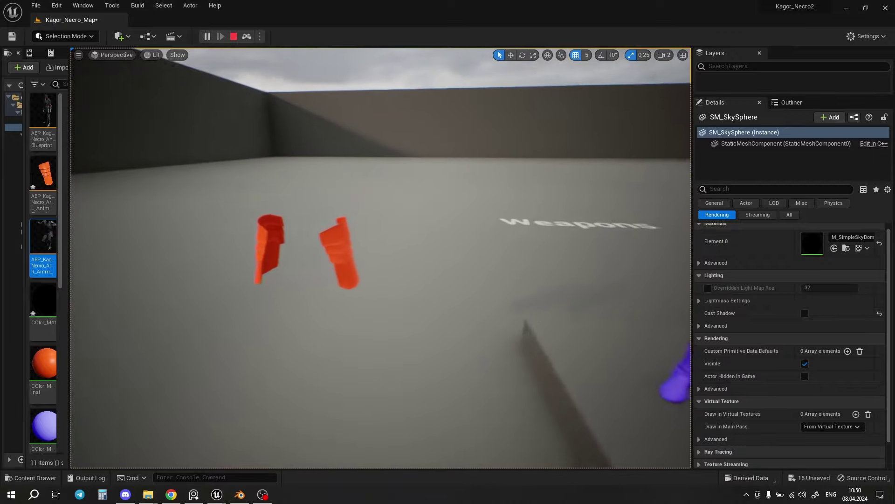
pyautogui.click(465, 214)
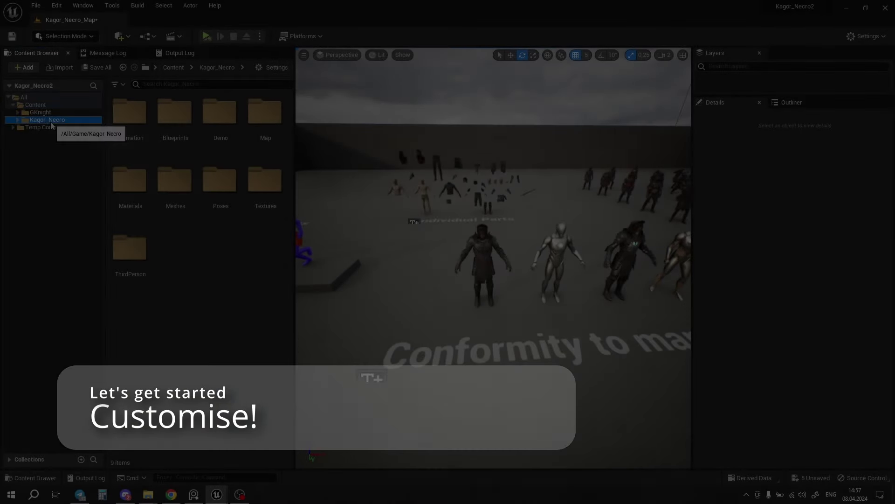
# Save and migrate the Kagor_Necro folder into AnimPos/Content, then switch to the AnimPos editor
pyautogui.rightClick(53, 121)
pyautogui.moveTo(120, 161)
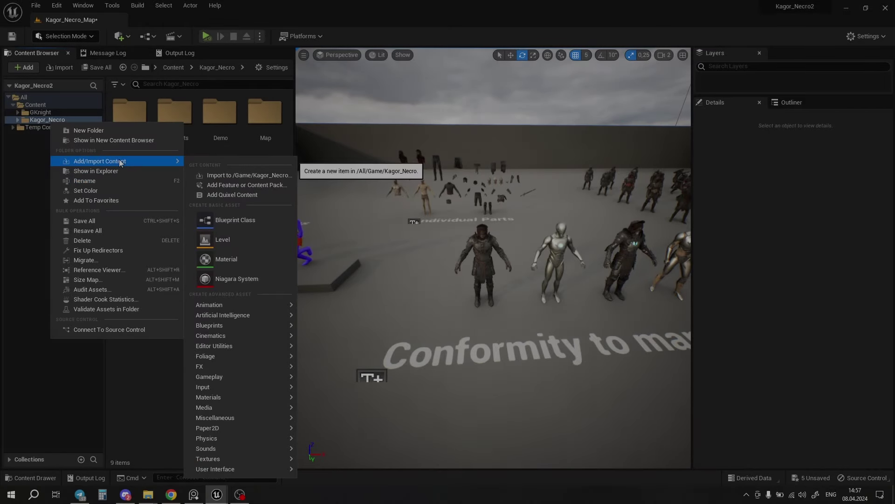
pyautogui.click(102, 260)
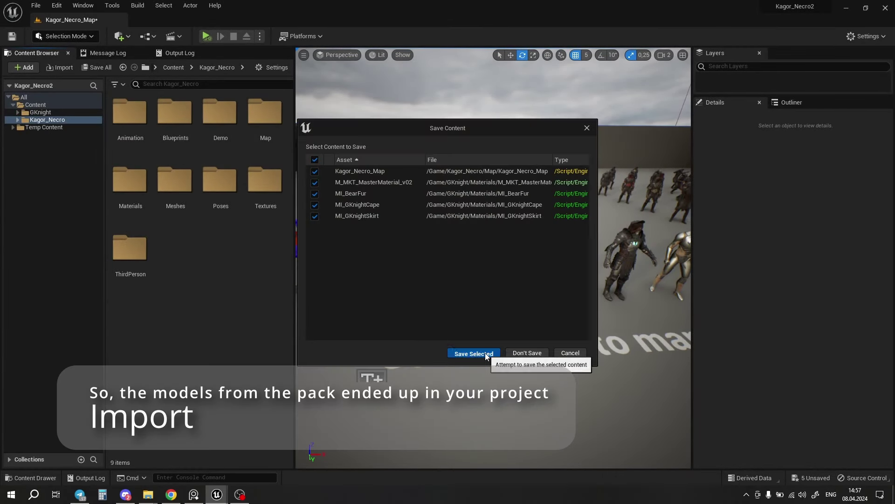
pyautogui.click(474, 352)
pyautogui.click(521, 360)
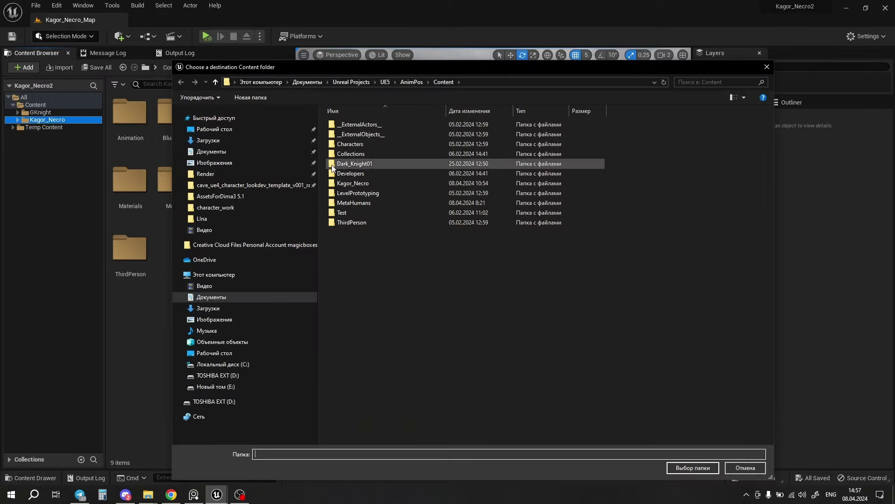
pyautogui.click(747, 468)
pyautogui.moveTo(216, 495)
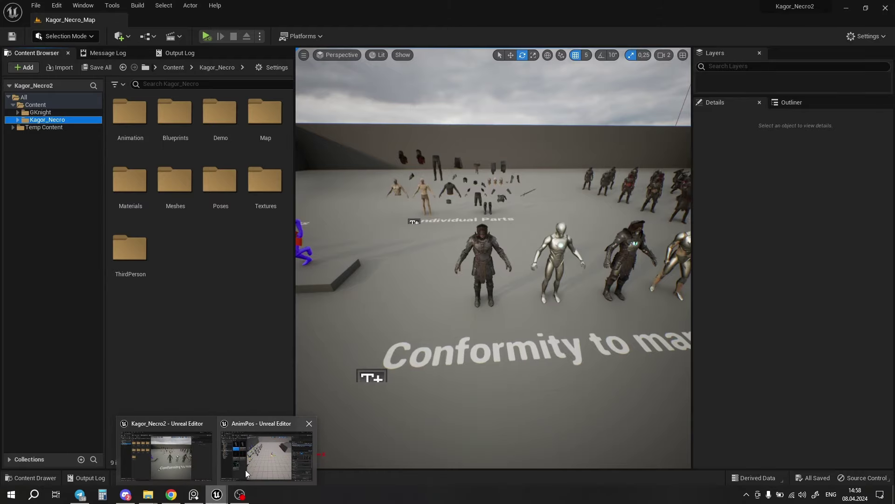
pyautogui.click(246, 470)
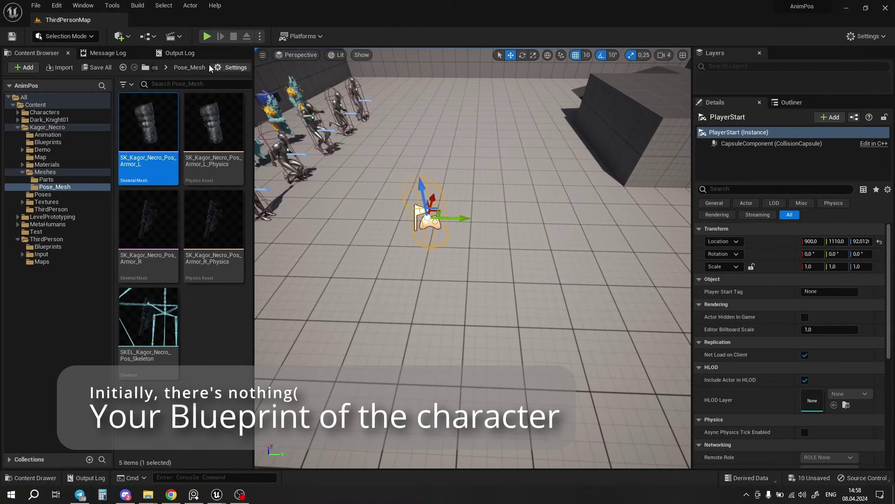
# Briefly play-test AnimPos, then open BP_ThirdPersonCharacter_Test from ThirdPerson > Blueprints
pyautogui.click(207, 36)
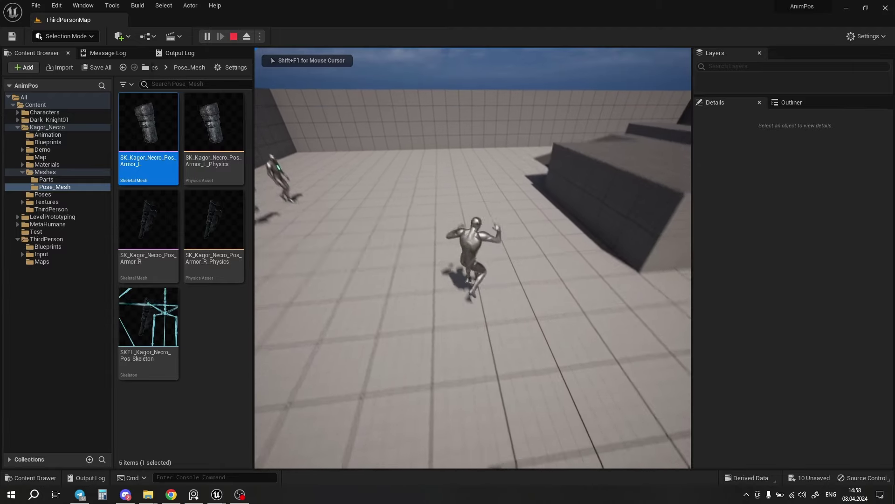
pyautogui.press('Escape')
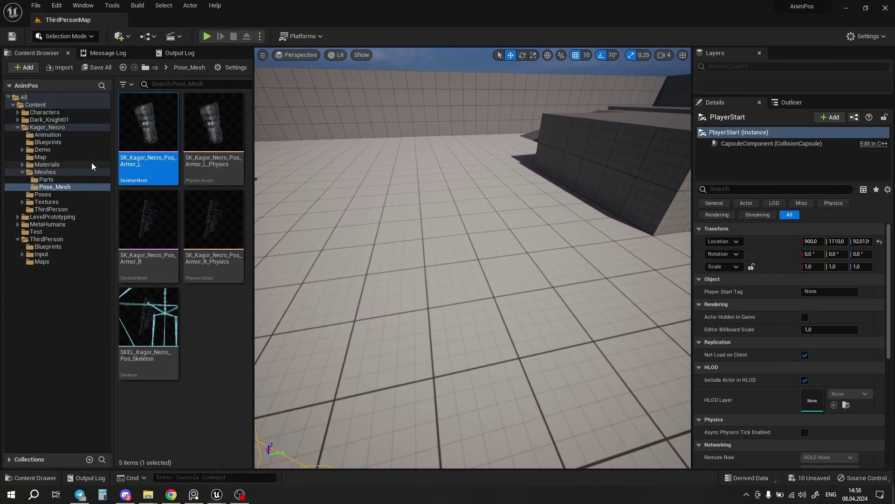
pyautogui.click(38, 129)
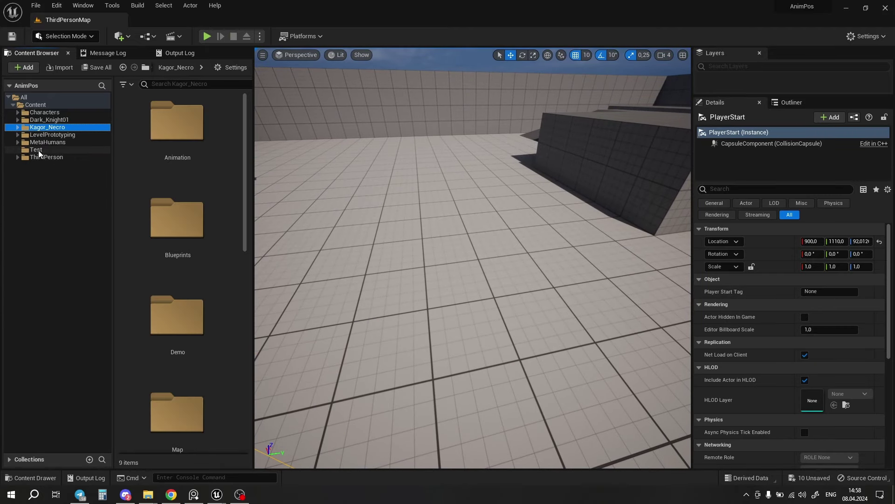
pyautogui.click(18, 157)
pyautogui.click(47, 164)
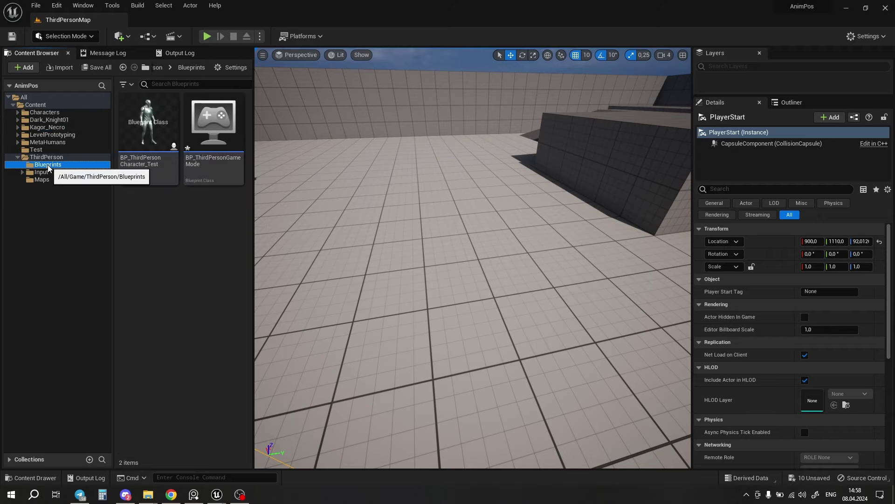
pyautogui.click(140, 121)
pyautogui.doubleClick(140, 121)
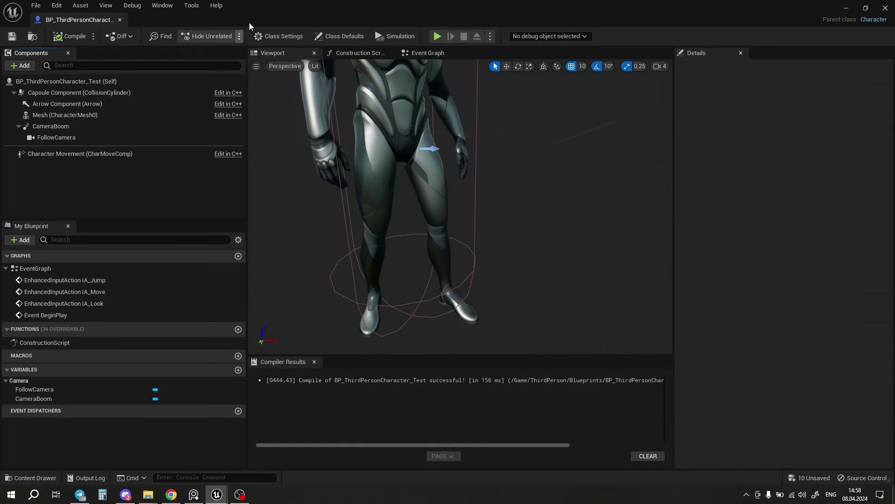
# Float the Blueprint editor beside the level and browse to the Kagor_Necro Pose_Mesh assets
pyautogui.moveTo(249, 22); pyautogui.dragTo(439, 69)
pyautogui.click(17, 128)
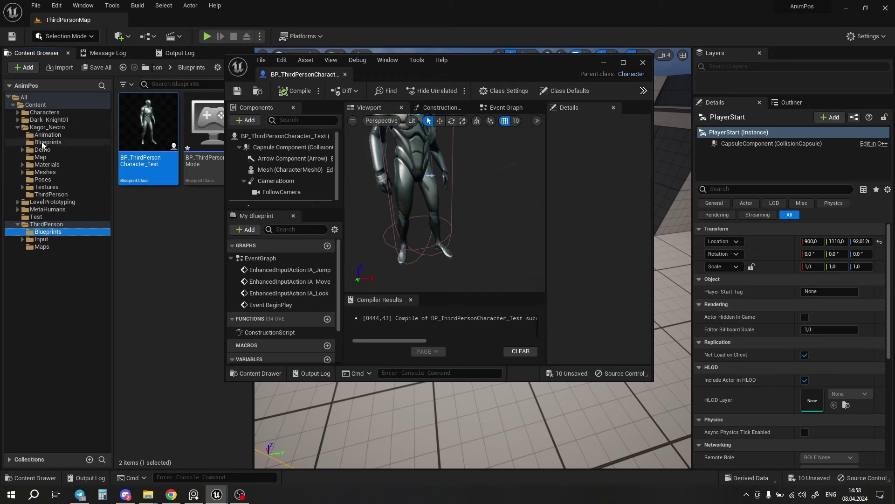
pyautogui.click(43, 143)
pyautogui.moveTo(363, 65); pyautogui.dragTo(385, 75)
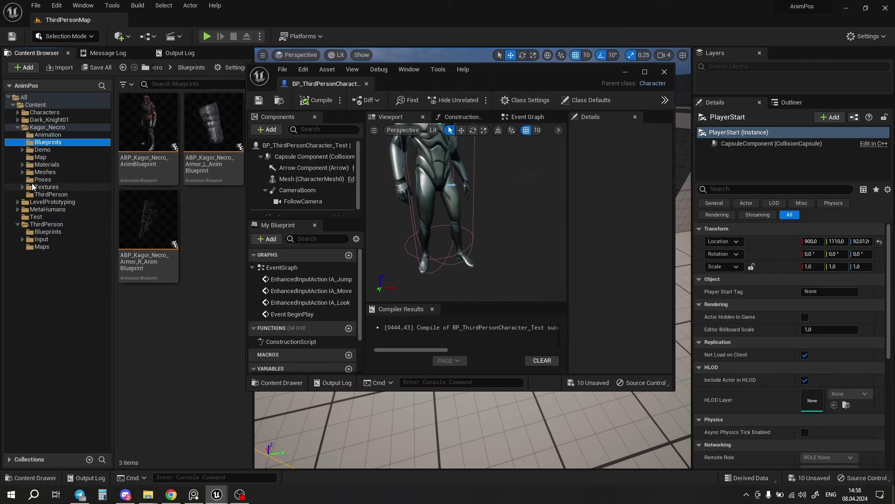
pyautogui.click(63, 187)
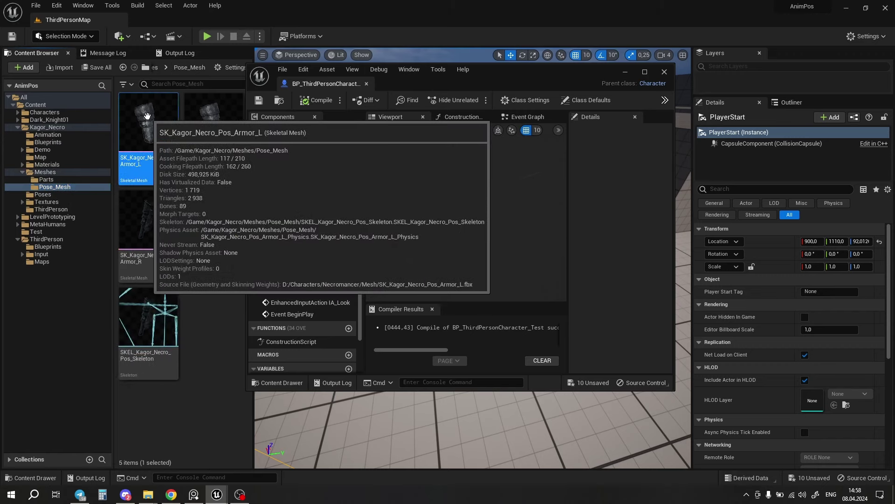
# Add SK_Kagor_Necro_Pos_Armor_L as a component attached under the character Mesh and save
pyautogui.moveTo(127, 136)
pyautogui.mouseDown()
pyautogui.moveTo(290, 157)
pyautogui.moveTo(317, 180)
pyautogui.mouseUp()
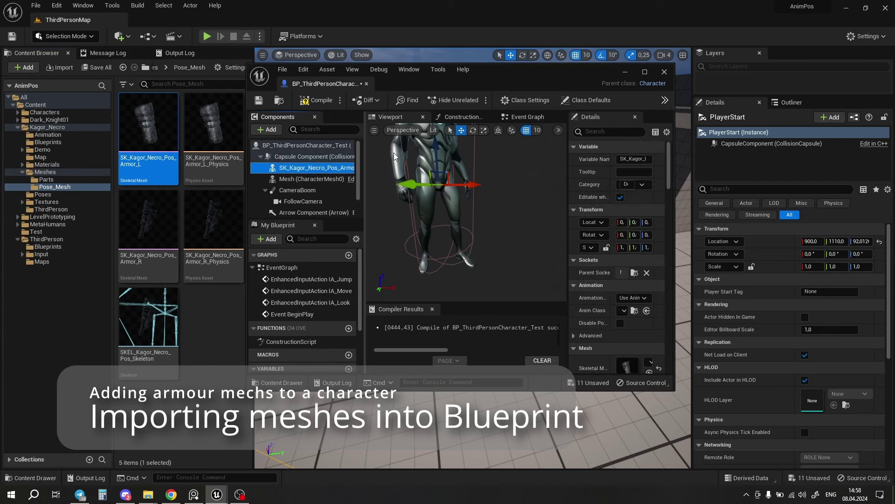
pyautogui.click(651, 72)
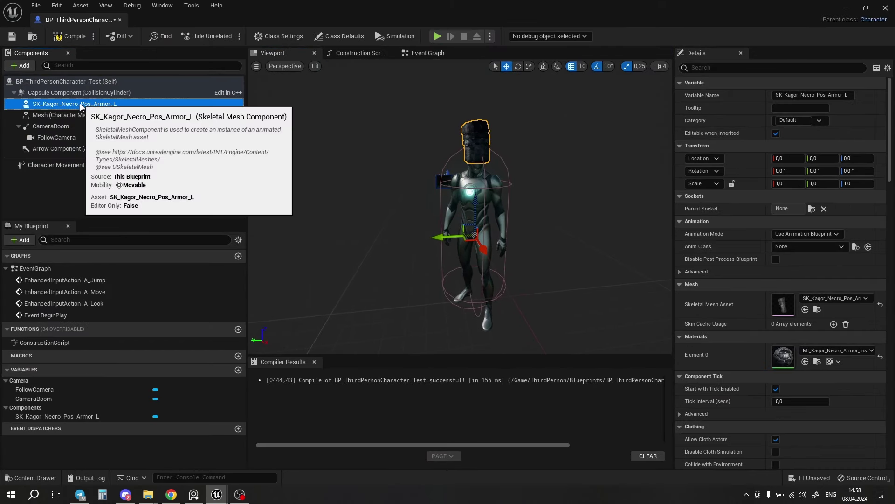
pyautogui.moveTo(69, 104); pyautogui.dragTo(83, 116)
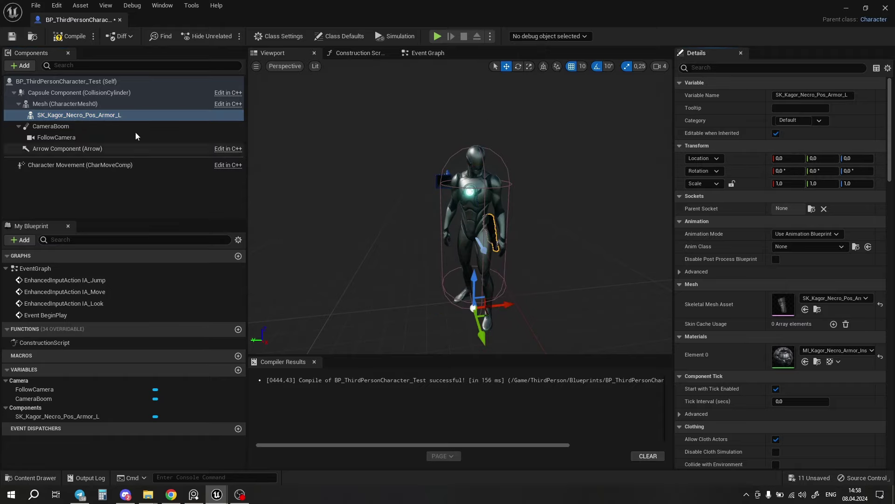
pyautogui.click(14, 37)
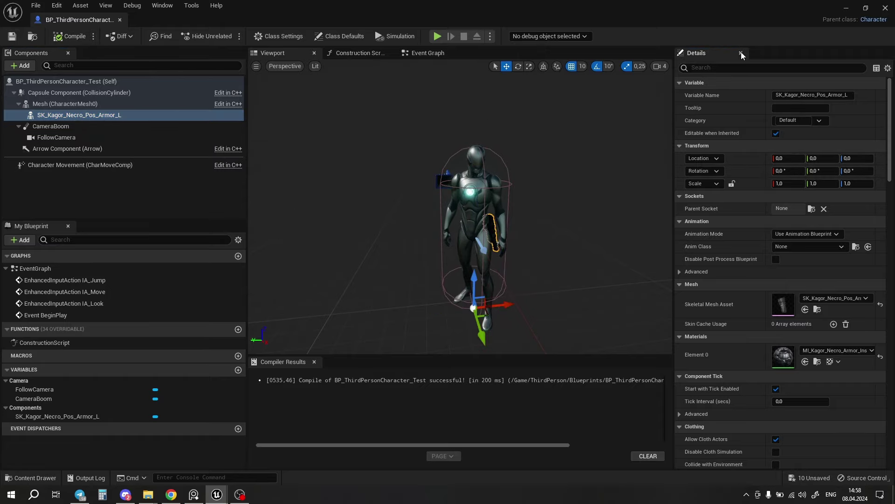
pyautogui.click(846, 8)
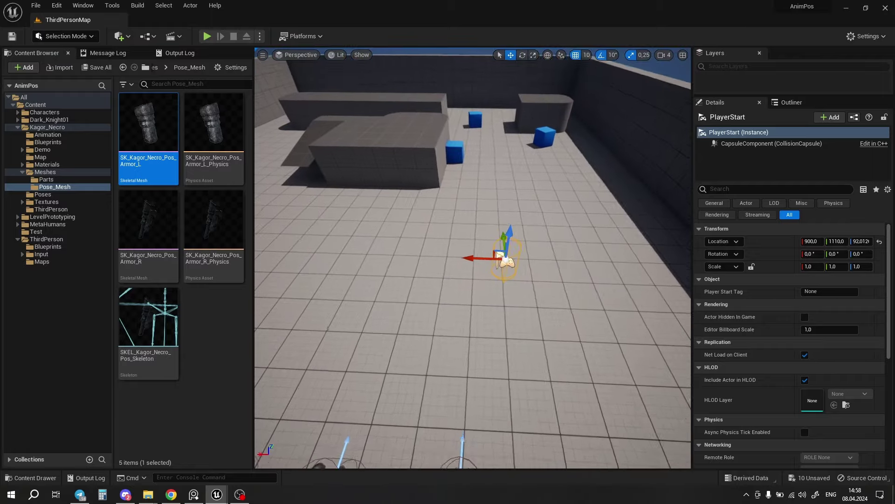
# Play-test the armored character turning, jumping and running, then show the Kagor_Necro Blueprints folder
pyautogui.click(207, 36)
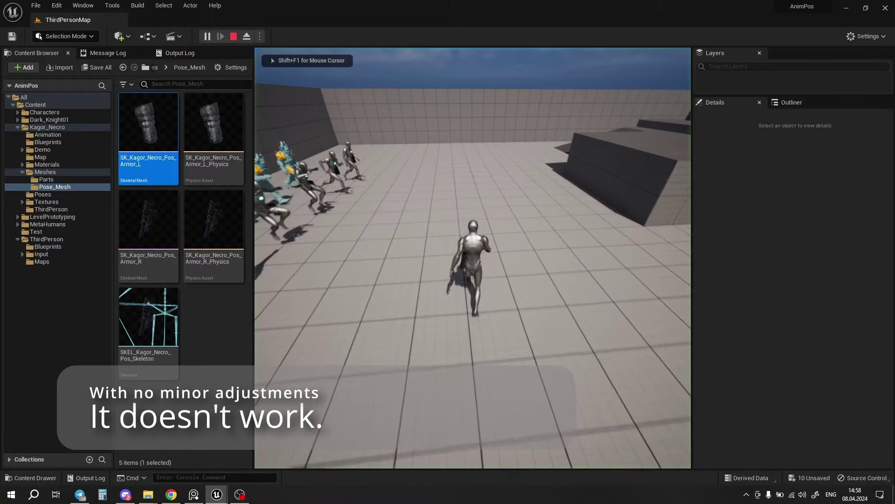
pyautogui.press('s')
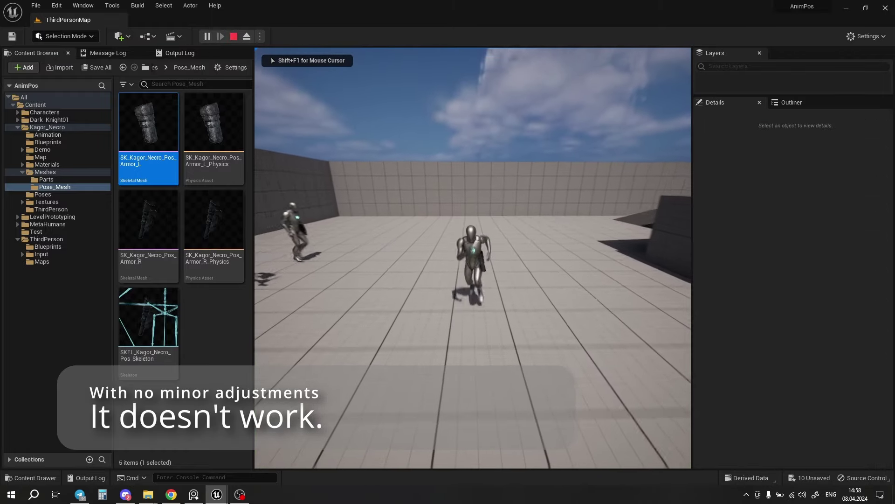
pyautogui.press('space')
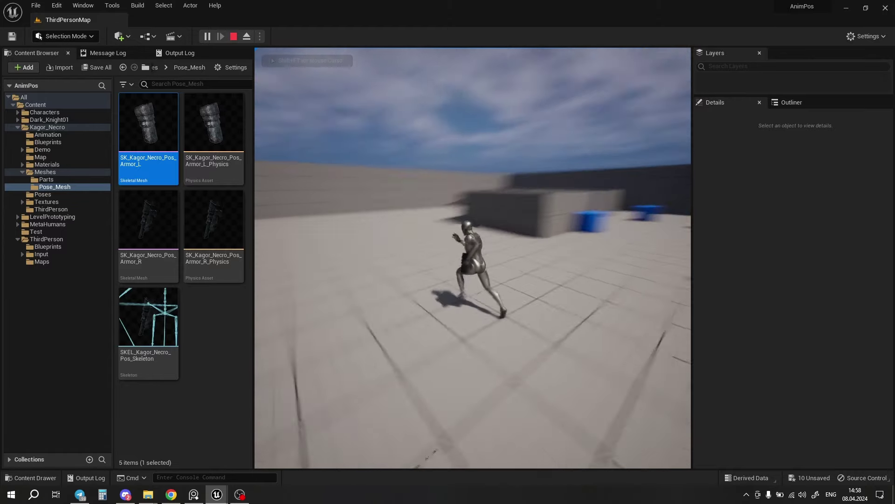
pyautogui.press('w')
pyautogui.press('Escape')
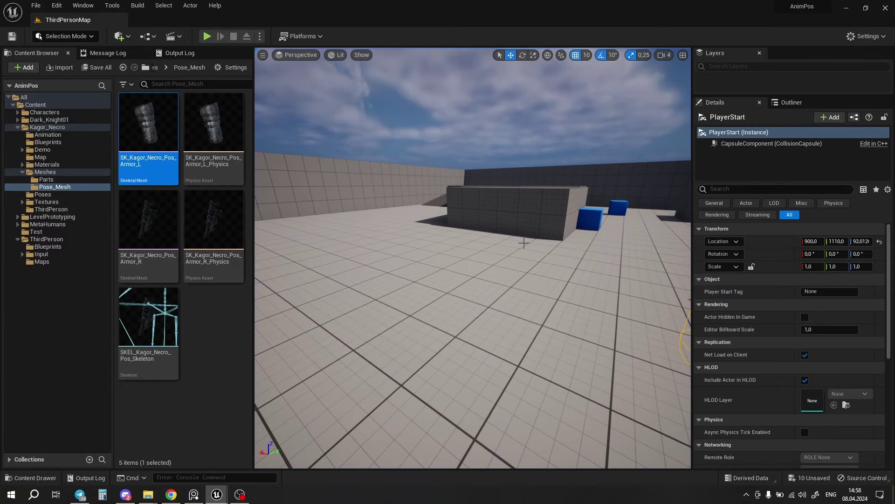
pyautogui.click(52, 142)
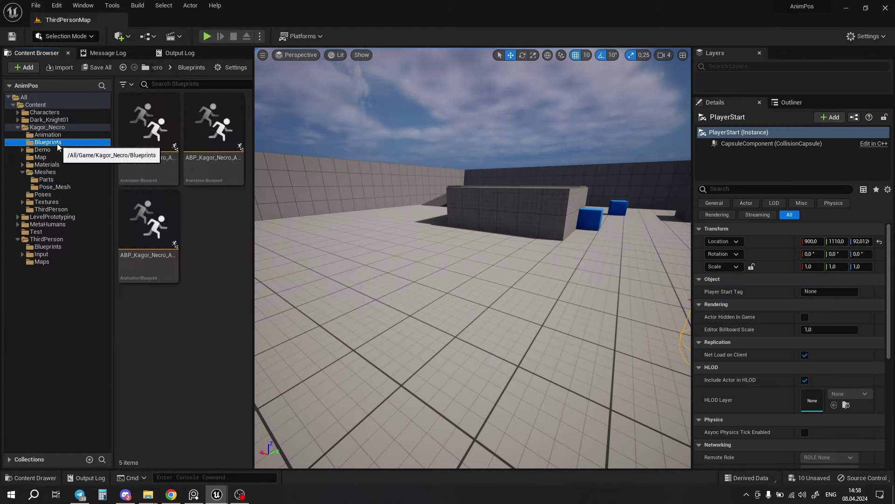
# Open ABP_Kagor_Necro_Armor_L_AnimBlueprint's Event Graph and search node actions for 'cast to third'
pyautogui.click(217, 138)
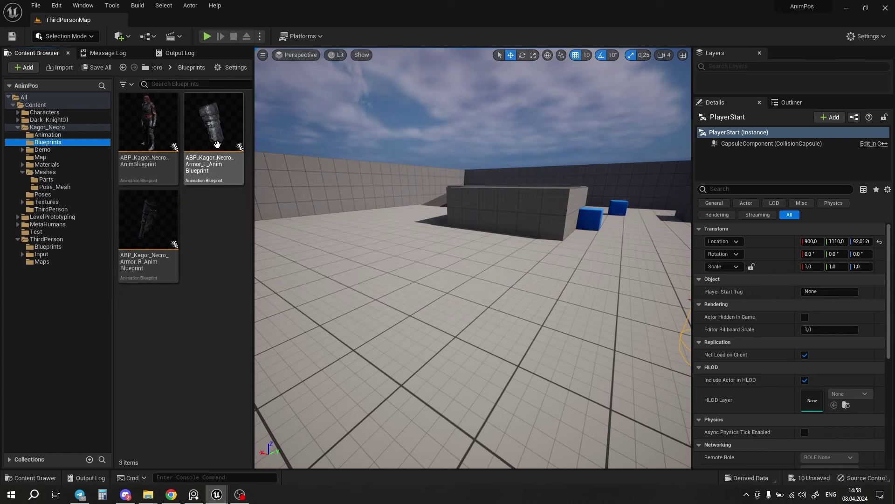
pyautogui.doubleClick(221, 145)
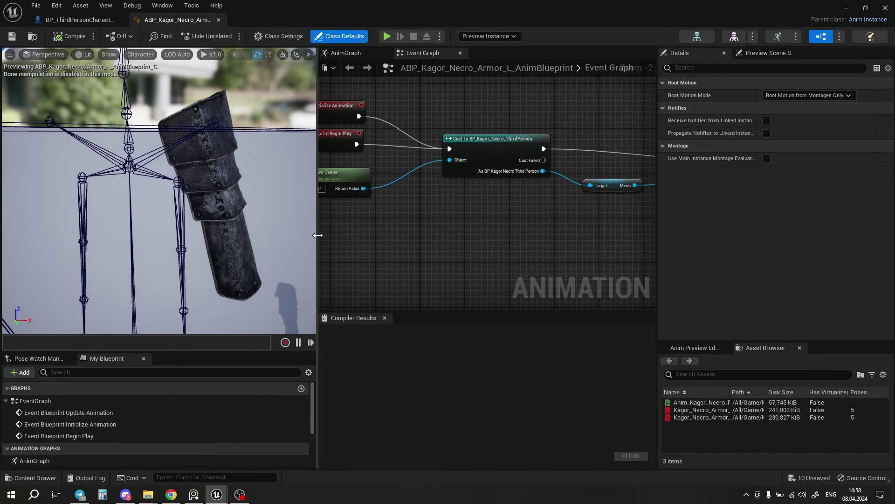
pyautogui.moveTo(318, 235); pyautogui.dragTo(183, 231)
pyautogui.moveTo(375, 133); pyautogui.dragTo(426, 140, button='right')
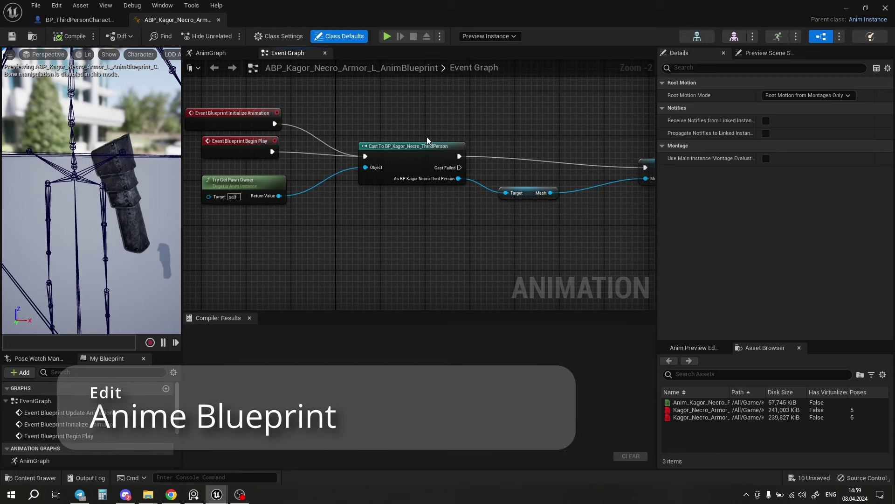
pyautogui.rightClick(392, 231)
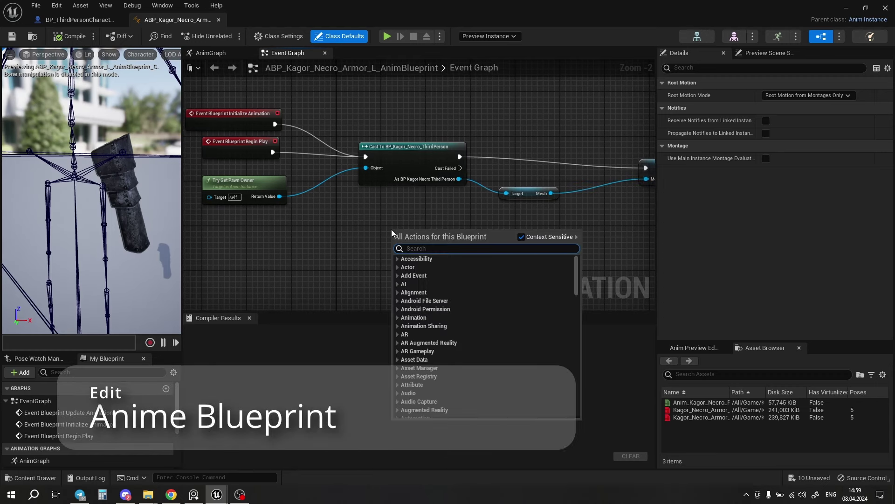
pyautogui.write('cast')
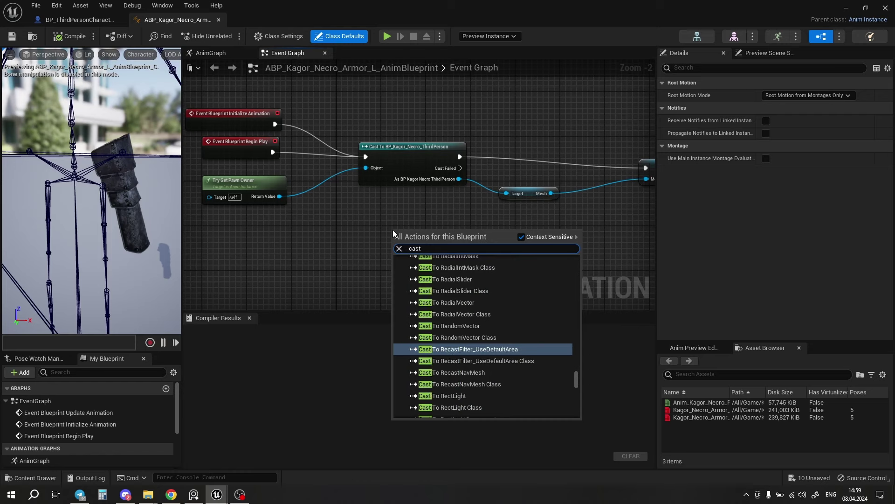
pyautogui.write(' to')
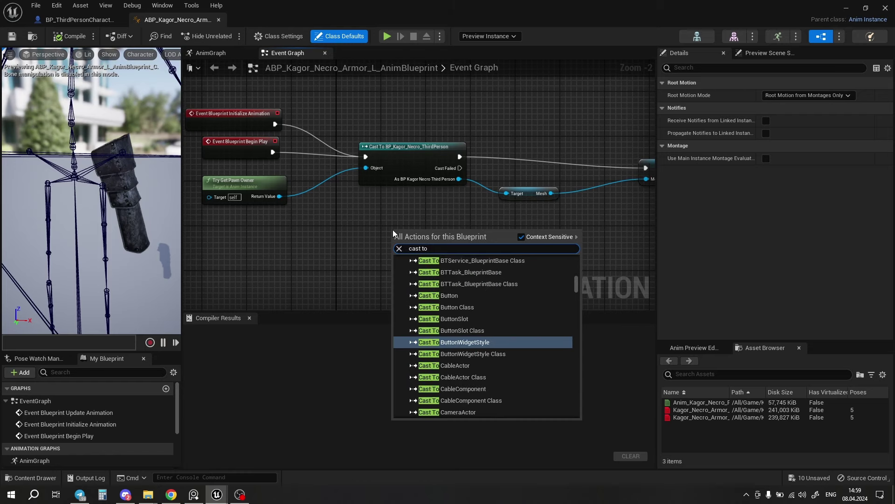
pyautogui.write(' t')
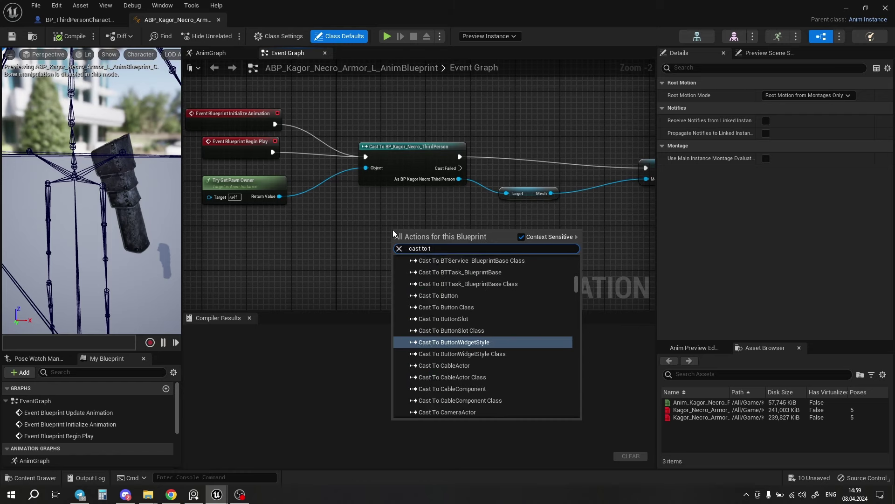
pyautogui.write('hird')
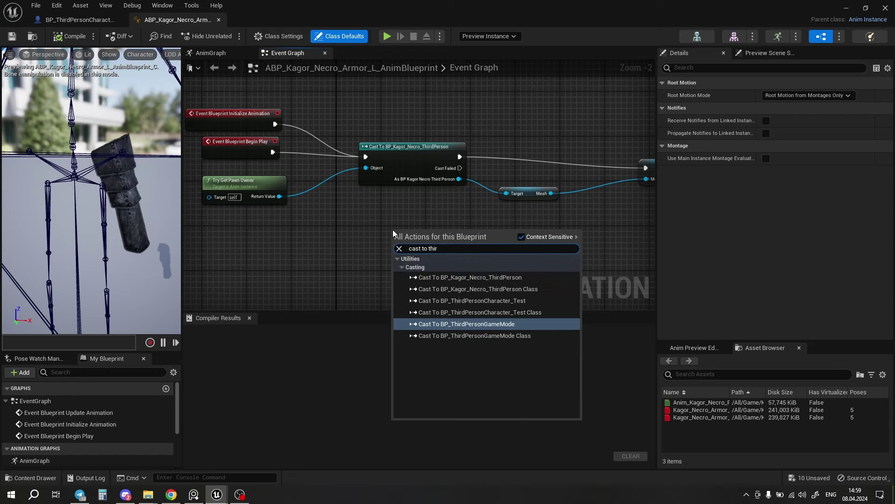
# Add a Cast To BP_ThirdPersonCharacter_Test node wired from Initialize Animation into the Mesh getter
pyautogui.click(507, 301)
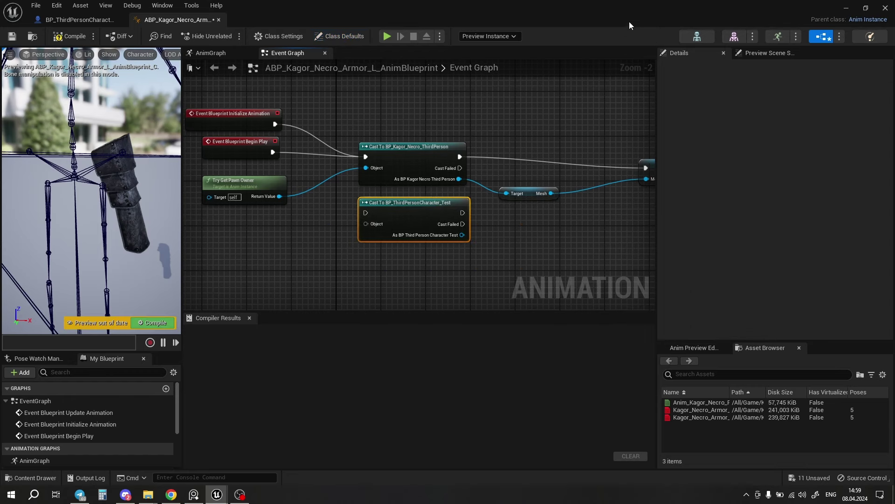
pyautogui.moveTo(629, 21)
pyautogui.mouseDown()
pyautogui.moveTo(611, 343)
pyautogui.moveTo(583, 373)
pyautogui.mouseUp()
pyautogui.click(45, 247)
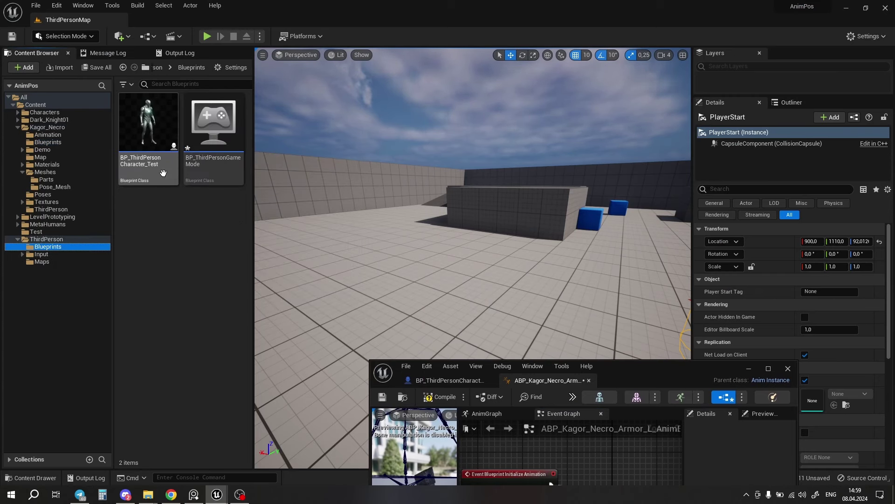
pyautogui.moveTo(645, 365); pyautogui.dragTo(675, 211)
pyautogui.doubleClick(675, 211)
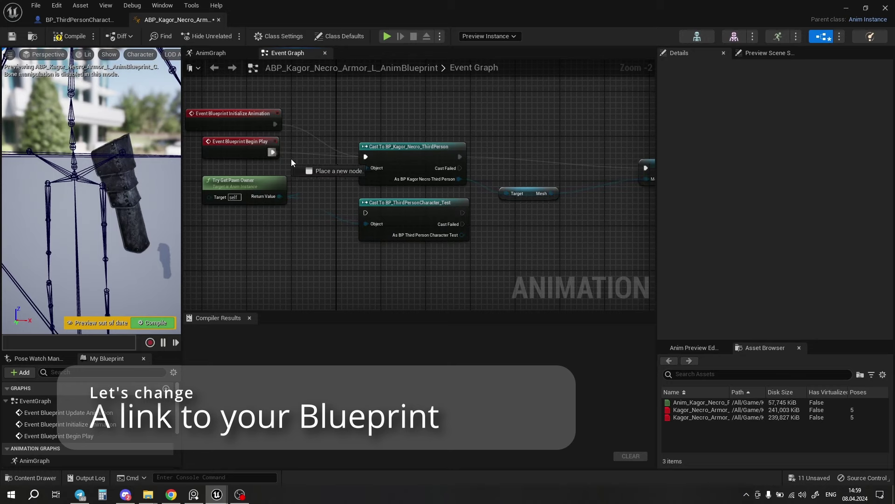
pyautogui.moveTo(277, 129); pyautogui.dragTo(360, 203)
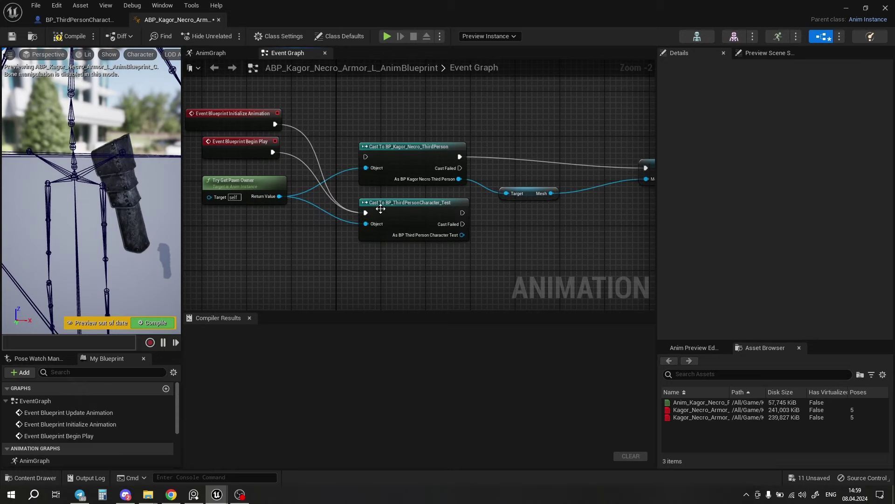
pyautogui.moveTo(501, 204); pyautogui.dragTo(506, 194)
pyautogui.moveTo(481, 222); pyautogui.dragTo(363, 229, button='right')
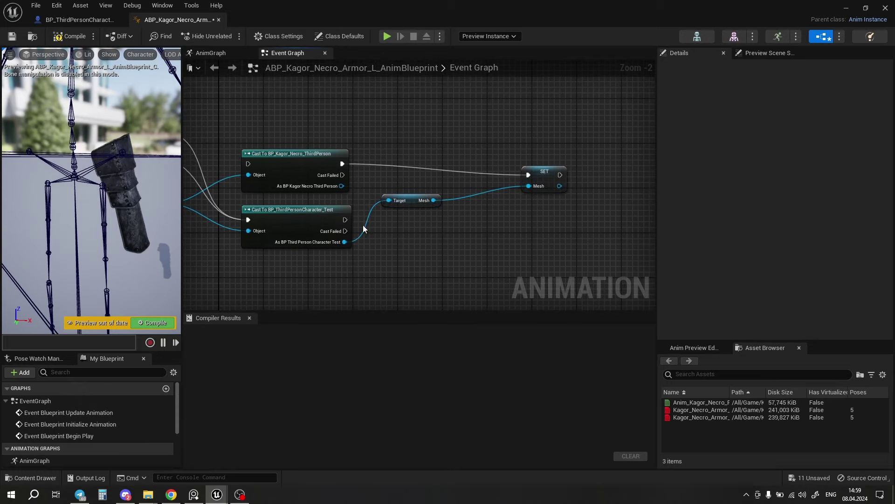
# Delete the old Kagor Necro cast node, position the new cast, then compile and save
pyautogui.click(296, 153)
pyautogui.moveTo(297, 152); pyautogui.dragTo(368, 149, button='right')
pyautogui.press('Delete')
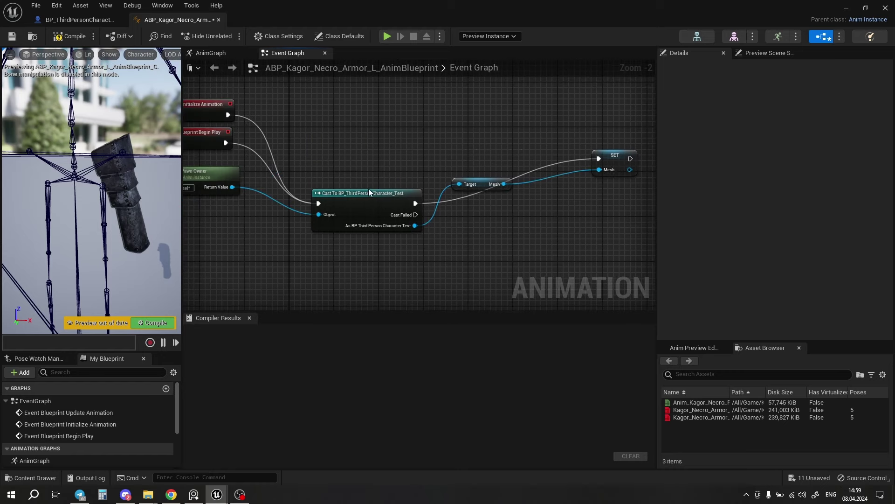
pyautogui.moveTo(369, 193); pyautogui.dragTo(370, 131)
pyautogui.click(70, 36)
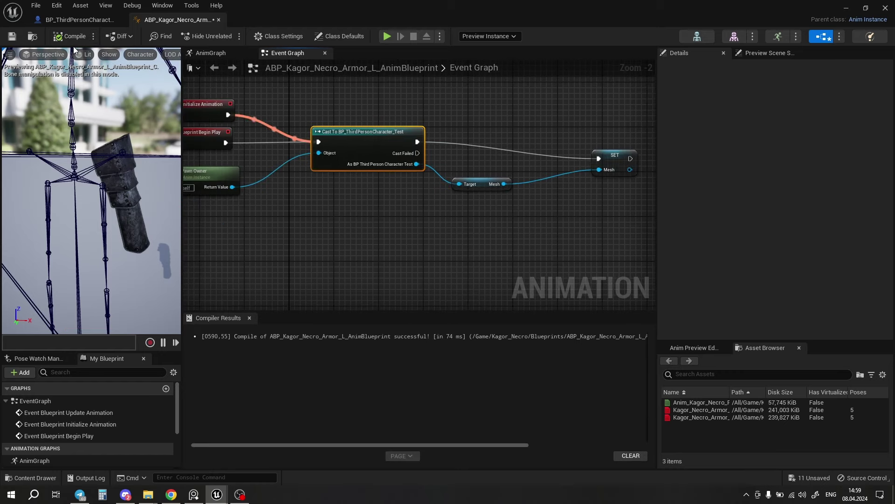
pyautogui.click(12, 37)
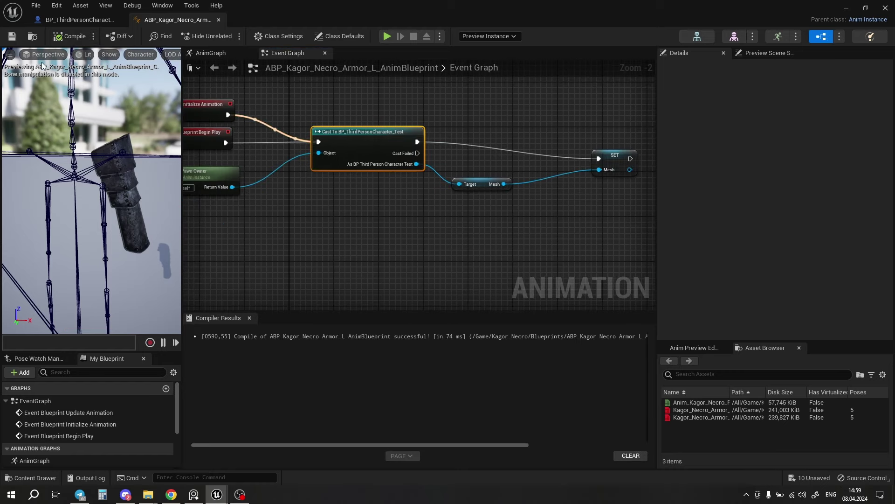
# Replace the AnimGraph Mesh node with a Get Mesh feeding Copy Pose From Mesh; select the Armor_L component
pyautogui.click(209, 53)
pyautogui.scroll(3, 484, 202)
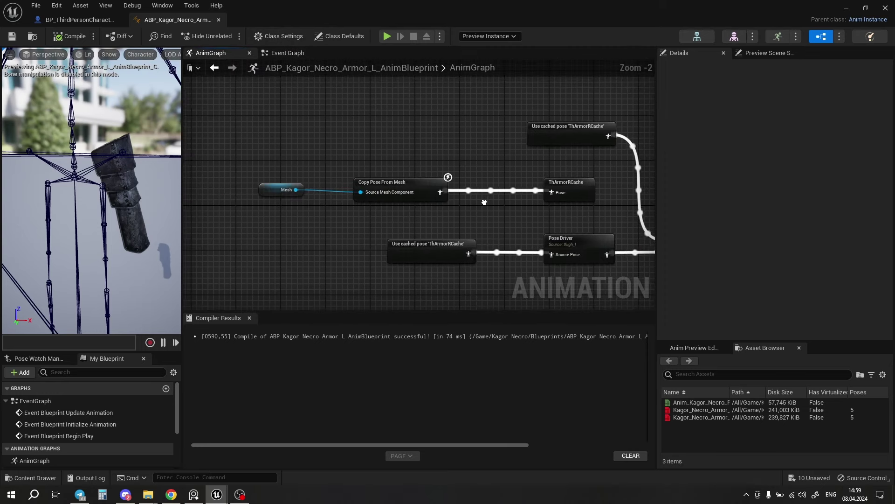
pyautogui.click(260, 192)
pyautogui.press('Delete')
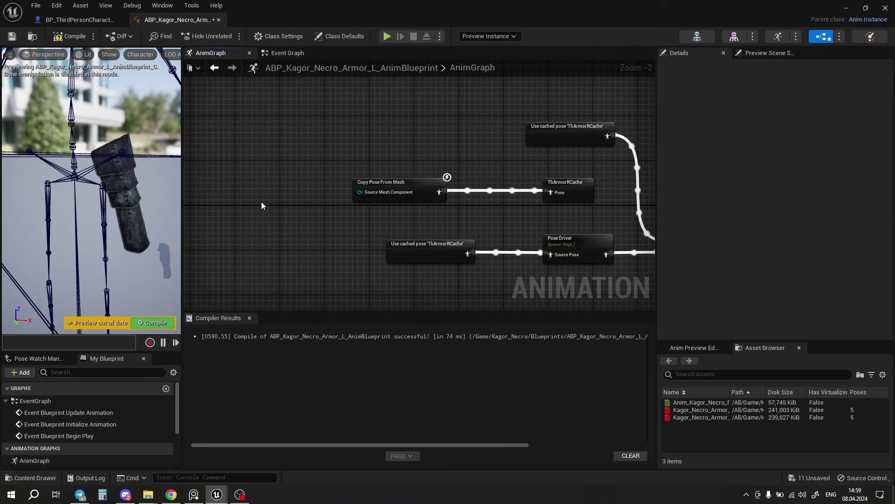
pyautogui.moveTo(177, 400); pyautogui.dragTo(177, 436)
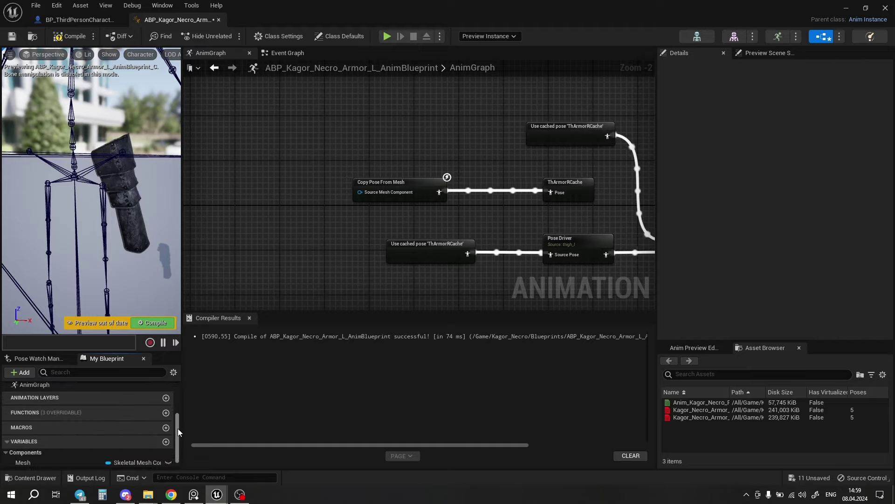
pyautogui.moveTo(23, 449); pyautogui.dragTo(280, 232)
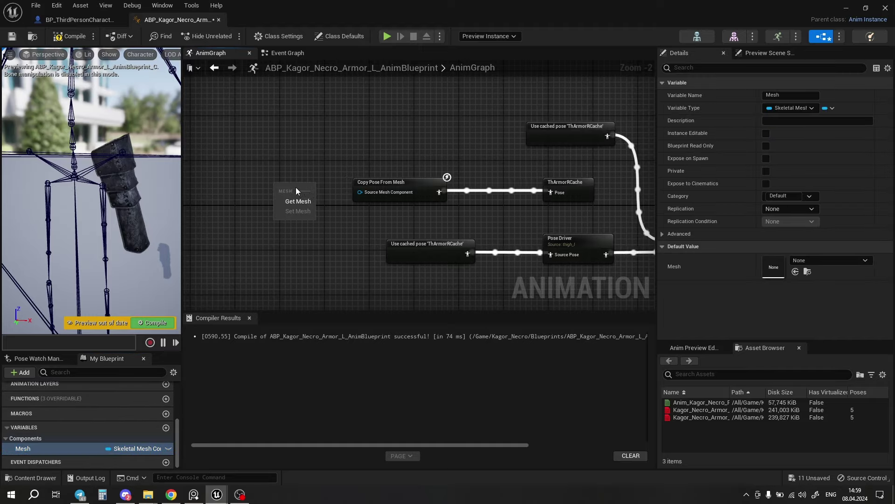
pyautogui.moveTo(298, 200)
pyautogui.mouseDown()
pyautogui.moveTo(273, 180)
pyautogui.moveTo(360, 192)
pyautogui.mouseUp()
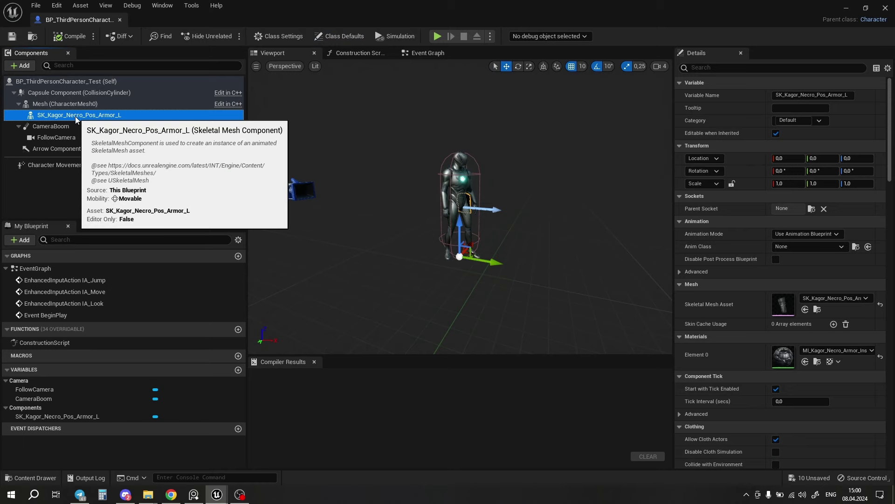
pyautogui.click(77, 115)
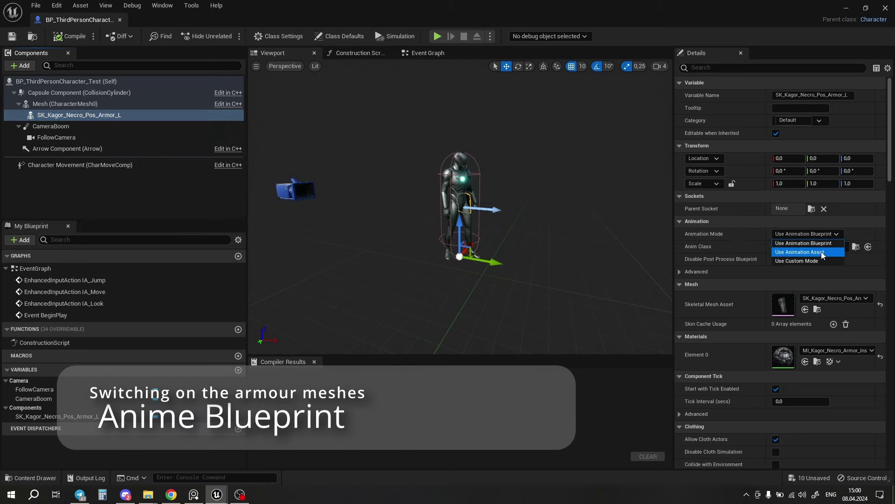
# Set SK_Kagor_Necro_Pos_Armor_L's Anim Class to ABP_Kagor_Necro_Armor_L and return to ThirdPersonMap
pyautogui.click(771, 272)
pyautogui.click(798, 247)
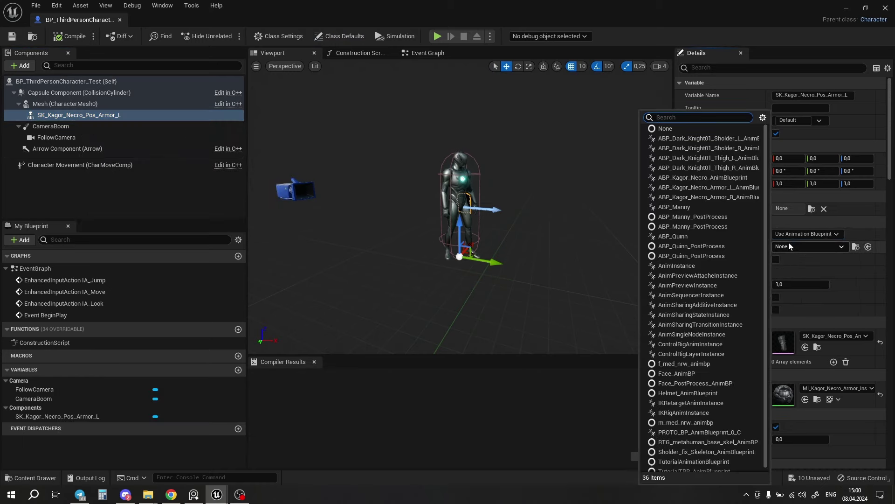
pyautogui.click(741, 189)
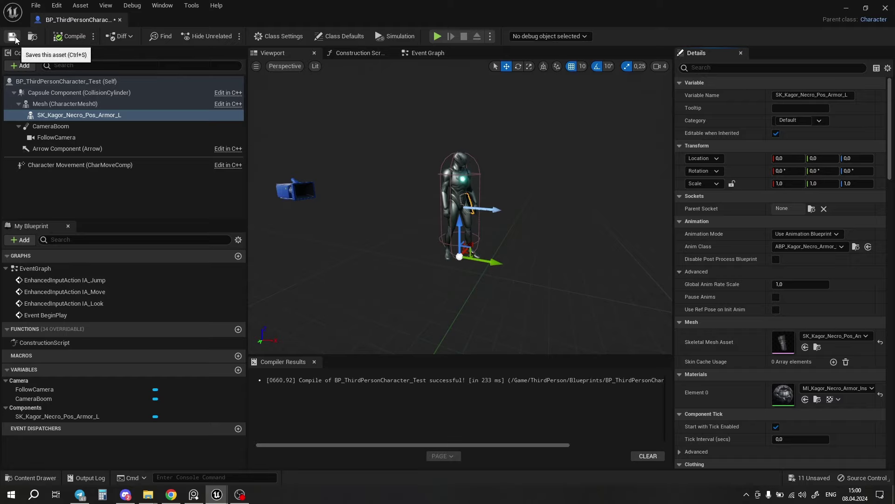
pyautogui.click(846, 8)
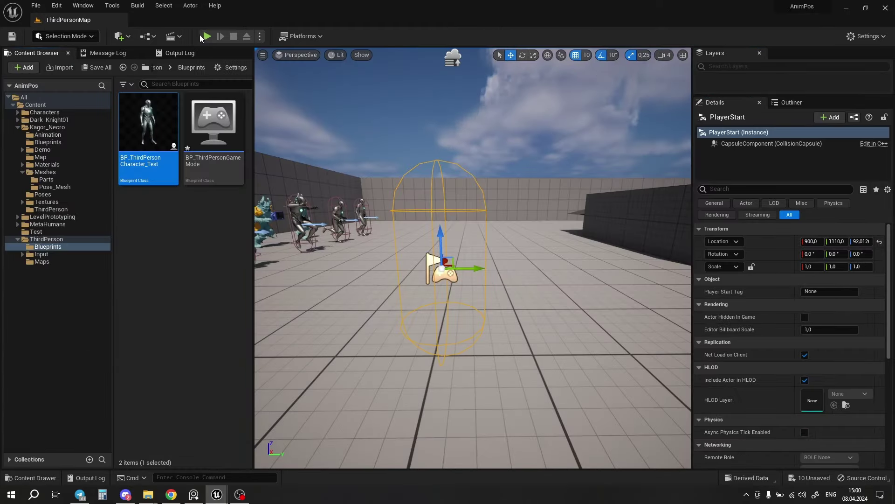
# Start a play test and run the armored character forward across ThirdPersonMap
pyautogui.click(207, 36)
pyautogui.press('w')
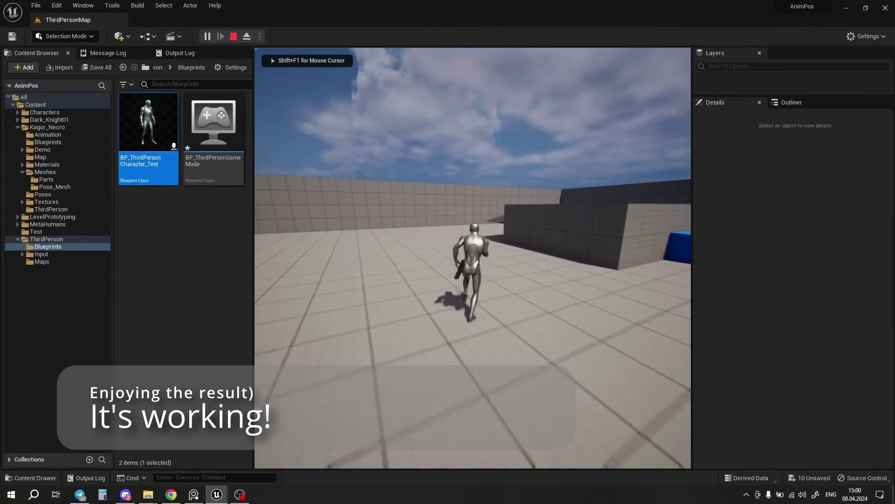